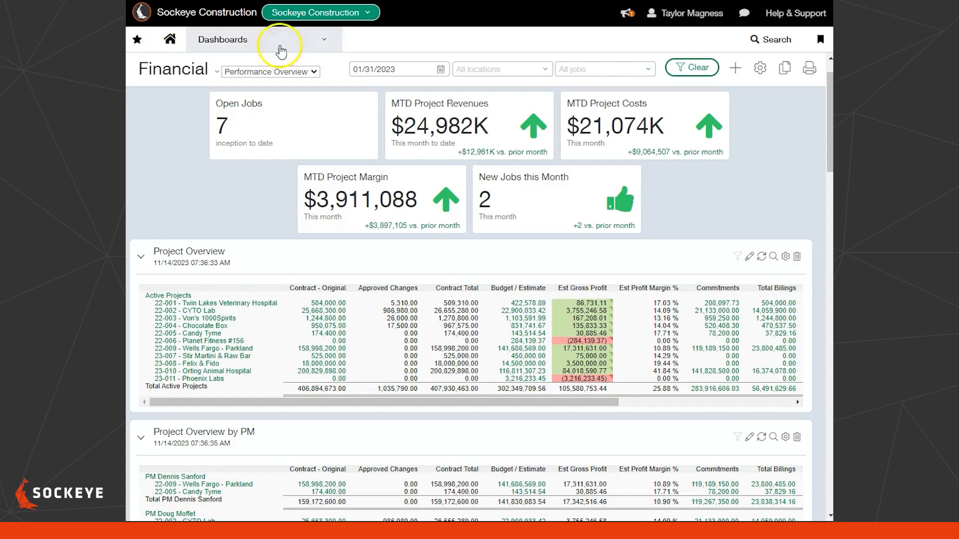
Open the vendor compliance definitions in the Purchasing setup and edit the Lien Waiver - AP Payments definition.
{"action": "left_click", "coordinate": [299, 41]}
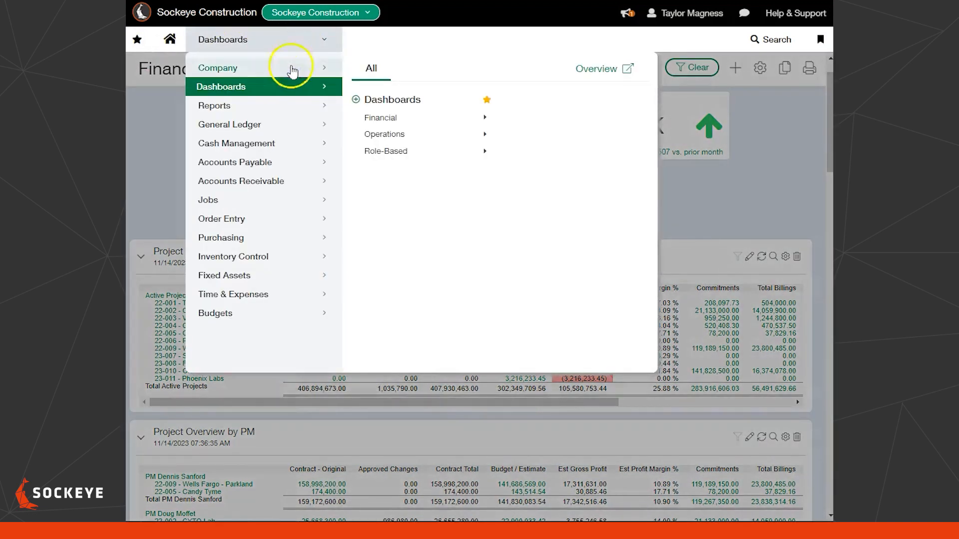
{"action": "left_click", "coordinate": [231, 238]}
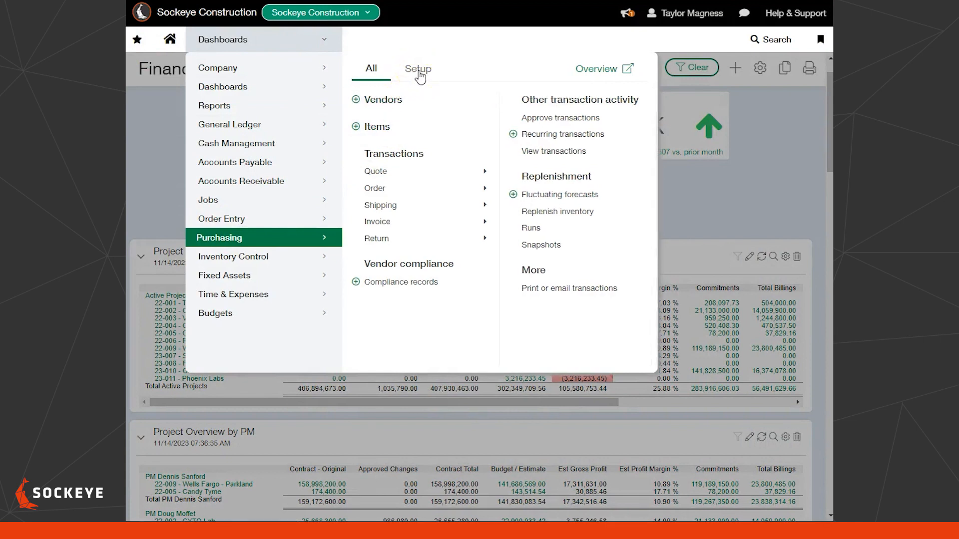
{"action": "left_click", "coordinate": [419, 71]}
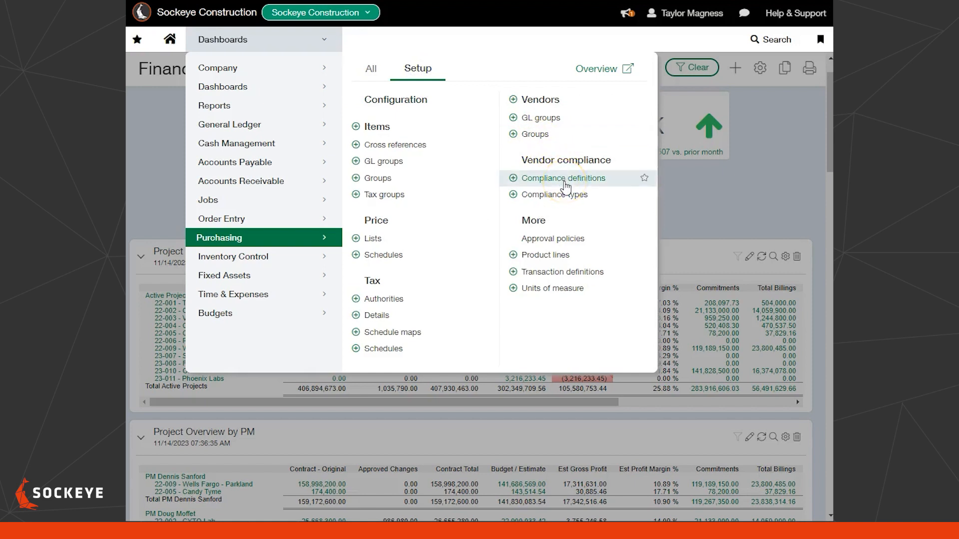
{"action": "left_click", "coordinate": [566, 200]}
{"action": "left_click", "coordinate": [565, 180]}
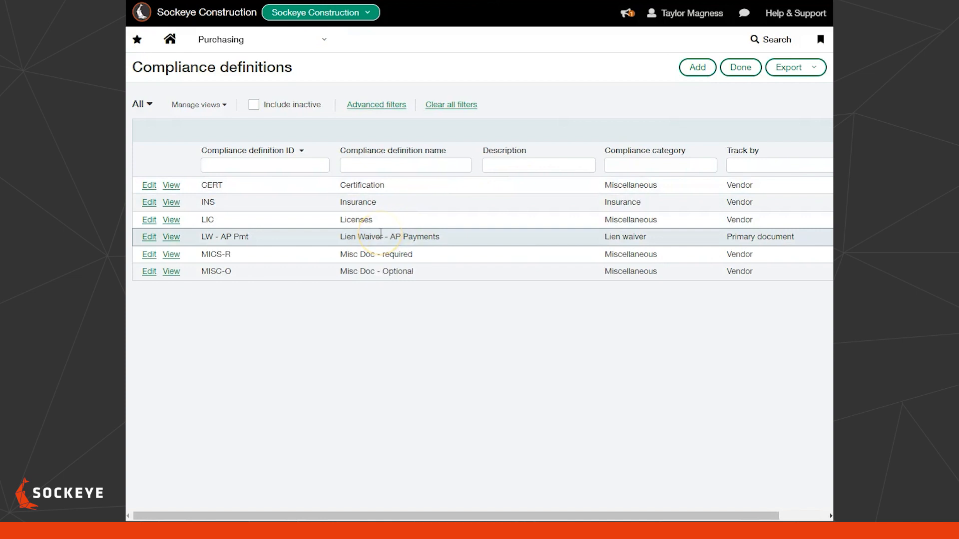
{"action": "left_click", "coordinate": [152, 240]}
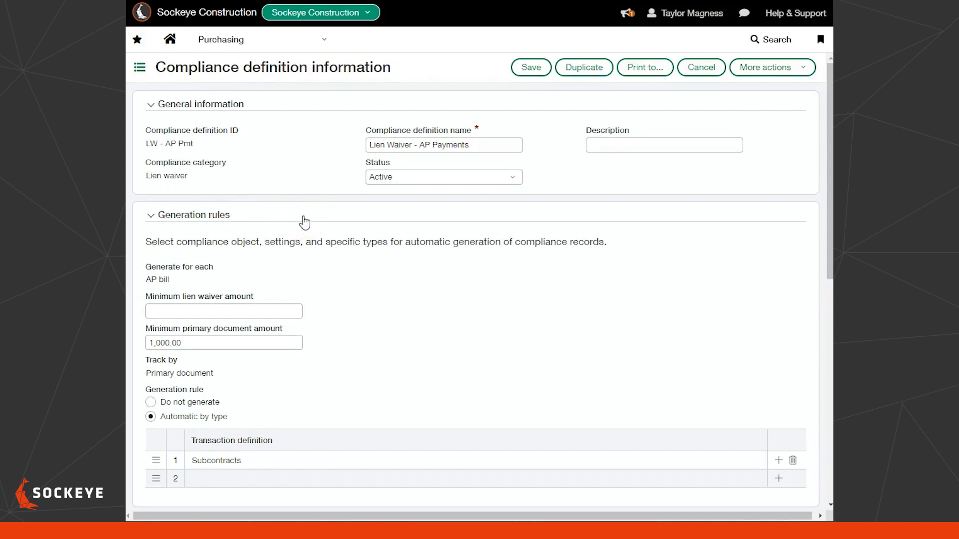
Review the definition's generation rules, including the minimum lien waiver amount and the minimum primary document amount.
{"action": "scroll", "coordinate": [304, 222], "scroll_direction": "down", "scroll_amount": 1}
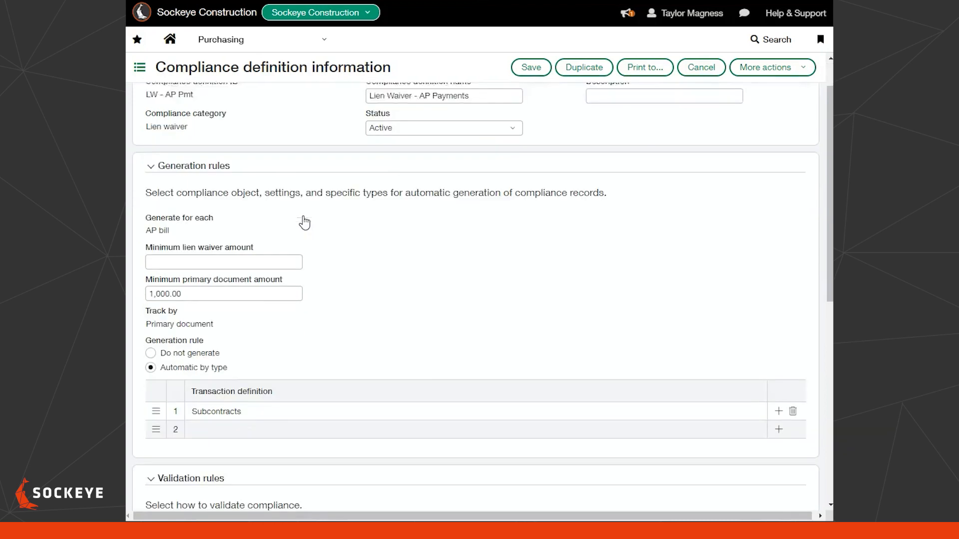
{"action": "scroll", "coordinate": [306, 222], "scroll_direction": "down", "scroll_amount": 1}
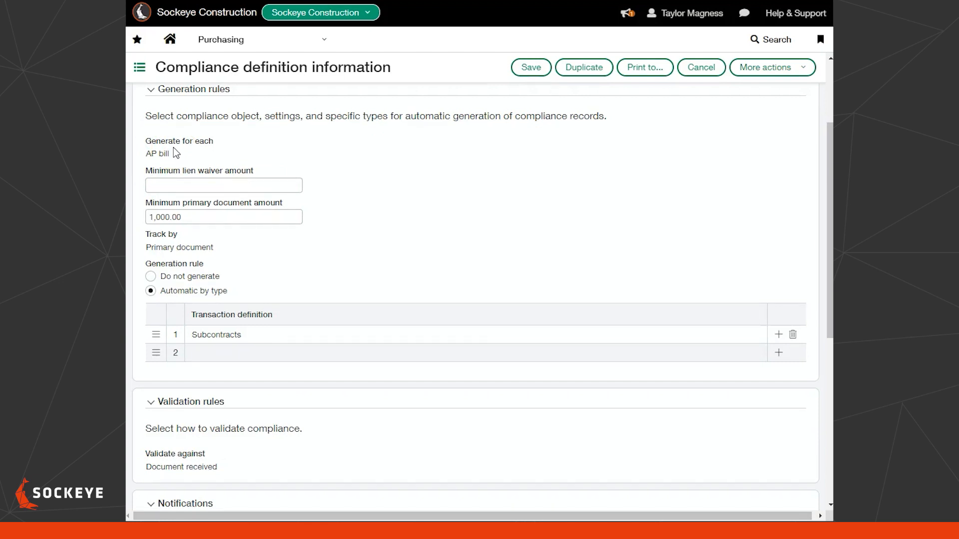
{"action": "left_click", "coordinate": [180, 184]}
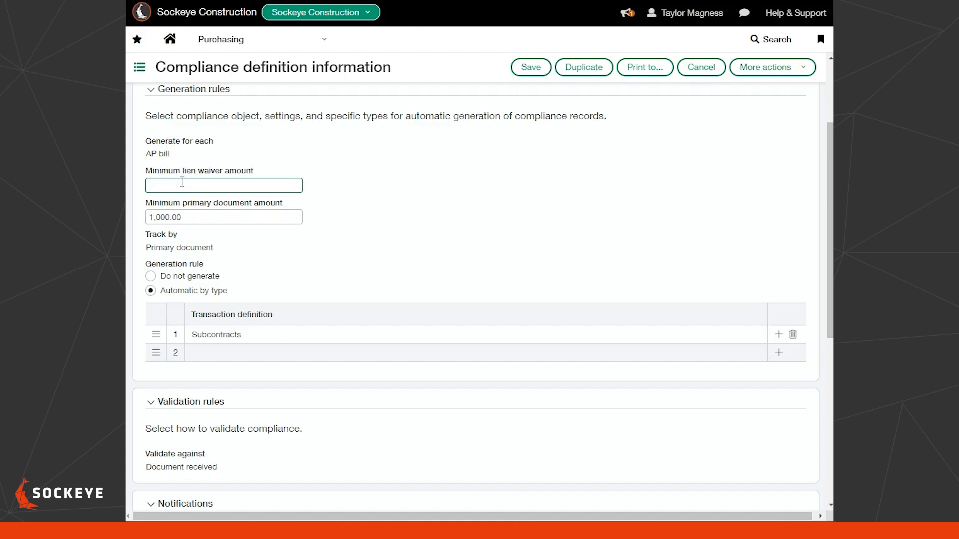
{"action": "left_click", "coordinate": [194, 215]}
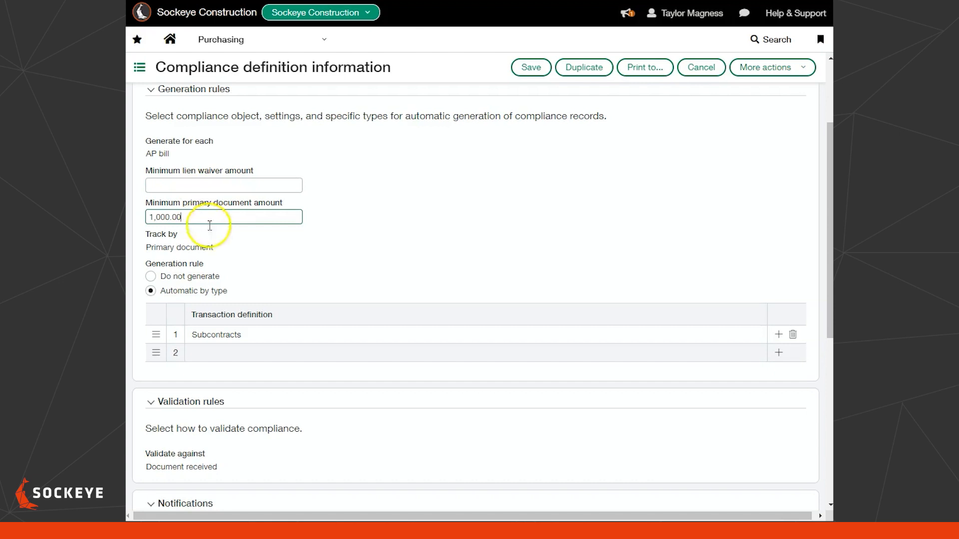
Inspect the transaction definition choices for automatic generation, and review the validation rules and AP payment notification setting.
{"action": "scroll", "coordinate": [241, 281], "scroll_direction": "down", "scroll_amount": 1}
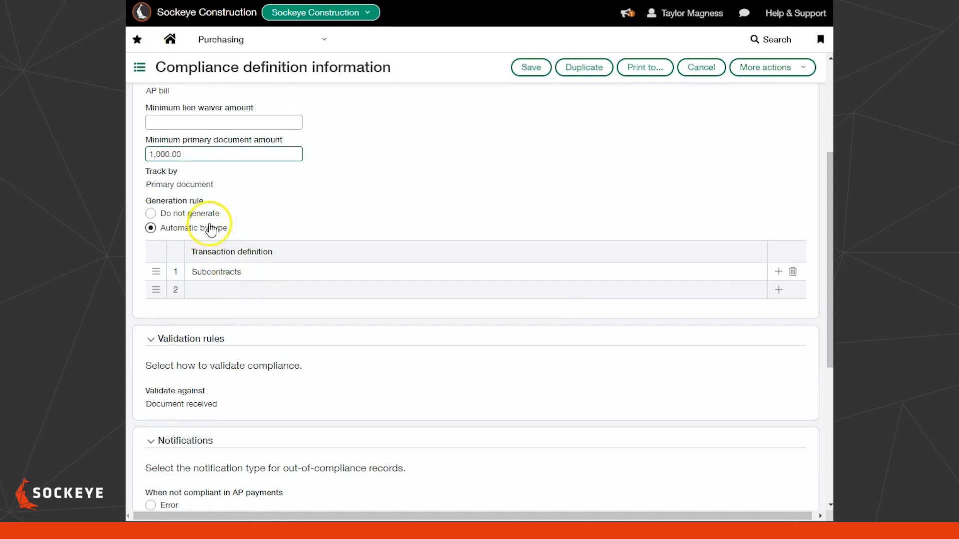
{"action": "left_click", "coordinate": [261, 266]}
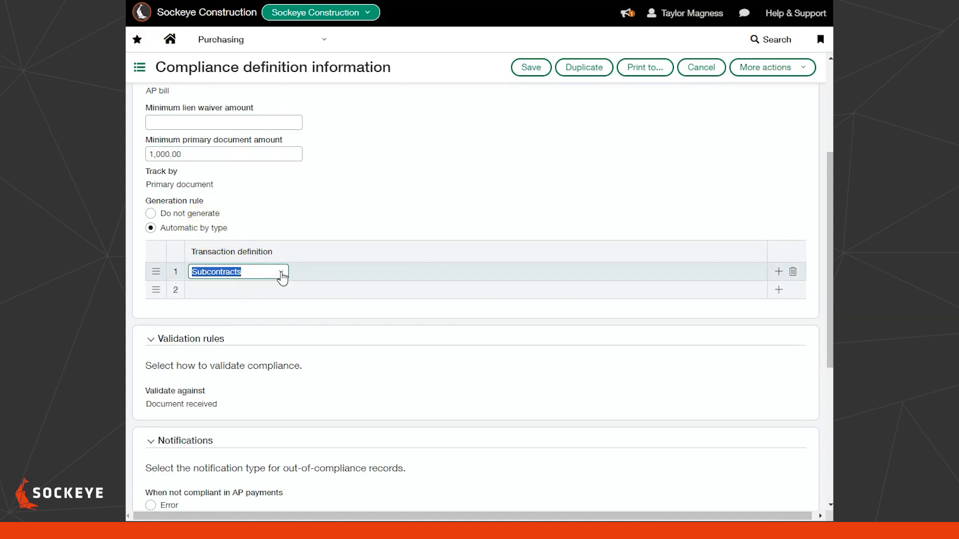
{"action": "left_click", "coordinate": [281, 272]}
{"action": "left_click", "coordinate": [282, 274]}
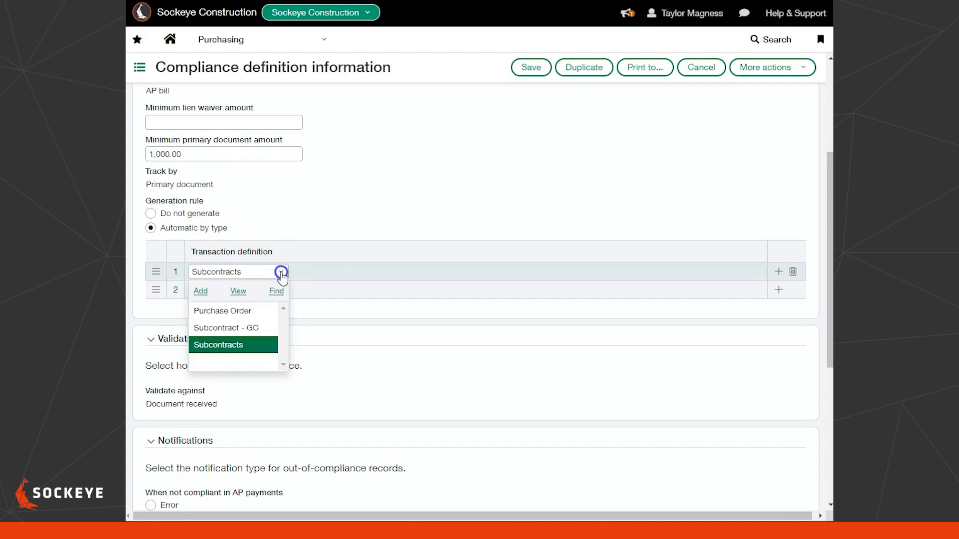
{"action": "left_click", "coordinate": [337, 240]}
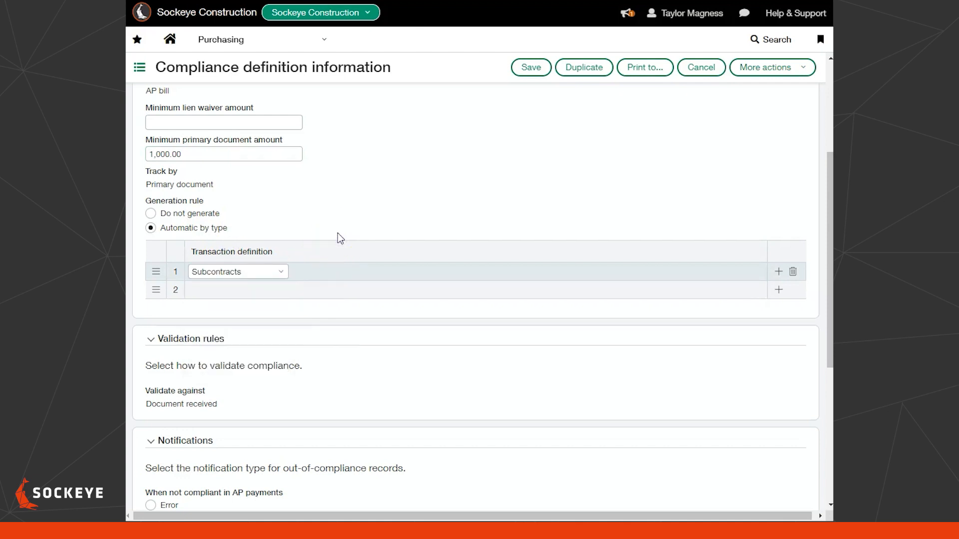
{"action": "scroll", "coordinate": [334, 241], "scroll_direction": "down", "scroll_amount": 1}
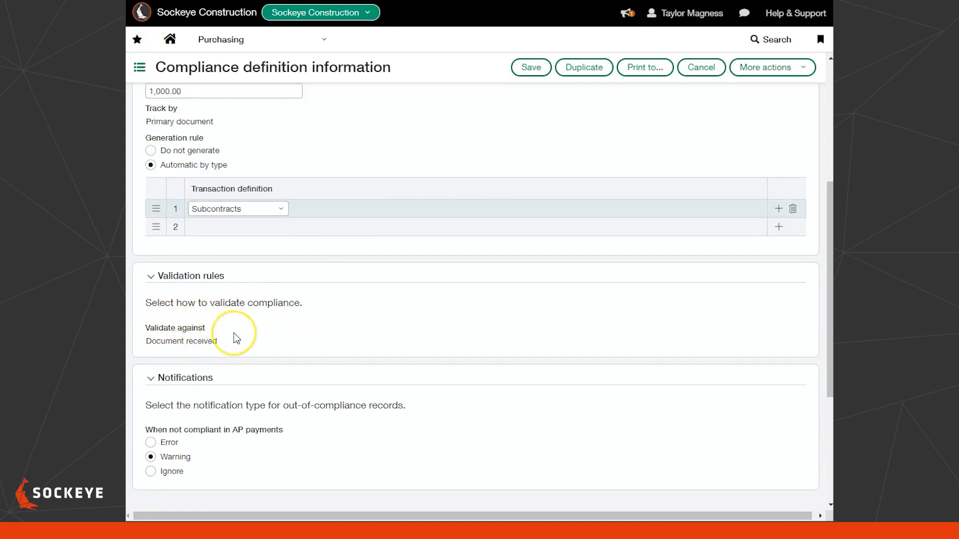
{"action": "scroll", "coordinate": [234, 337], "scroll_direction": "down", "scroll_amount": 1}
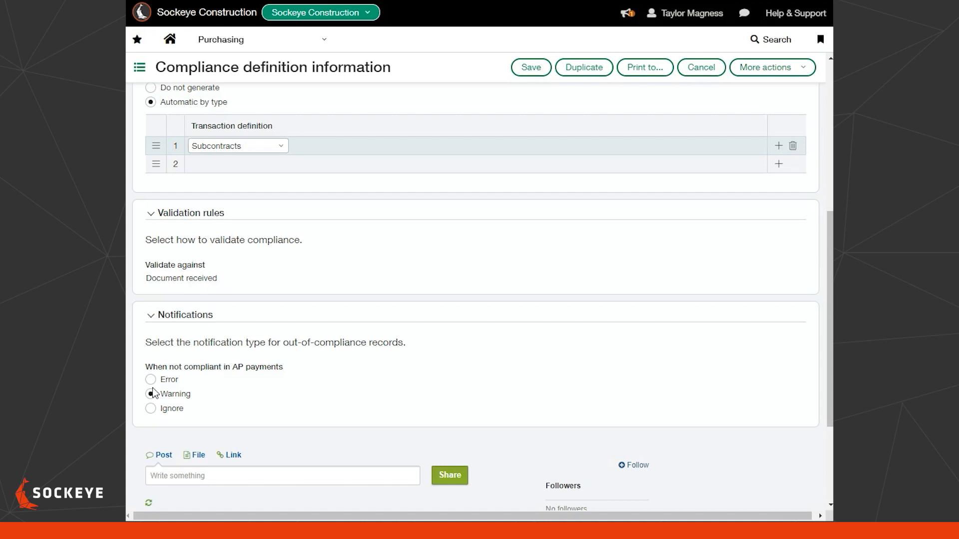
Open the LW- Unconditional compliance type for editing and review its numbering sequence and compliance templates.
{"action": "left_click", "coordinate": [250, 46]}
{"action": "left_click", "coordinate": [542, 194]}
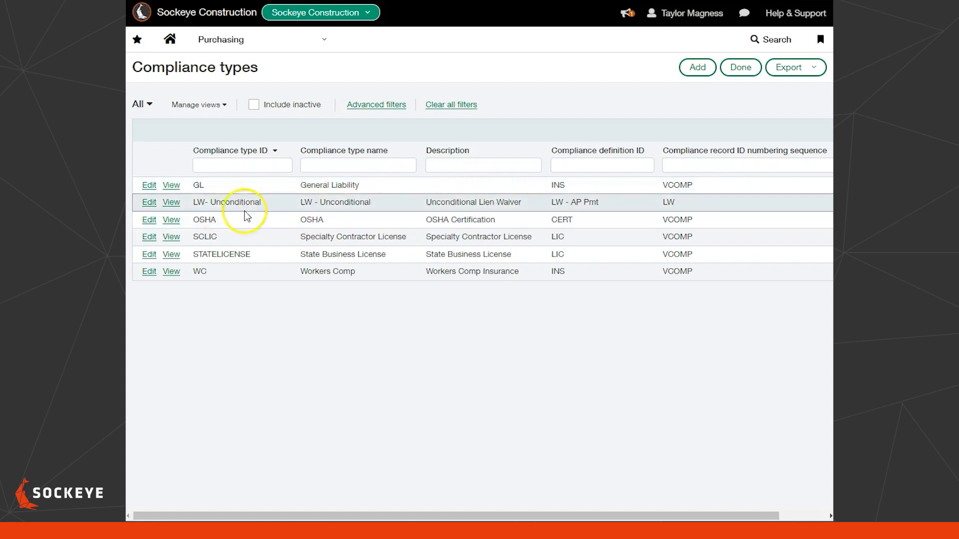
{"action": "left_click", "coordinate": [149, 203]}
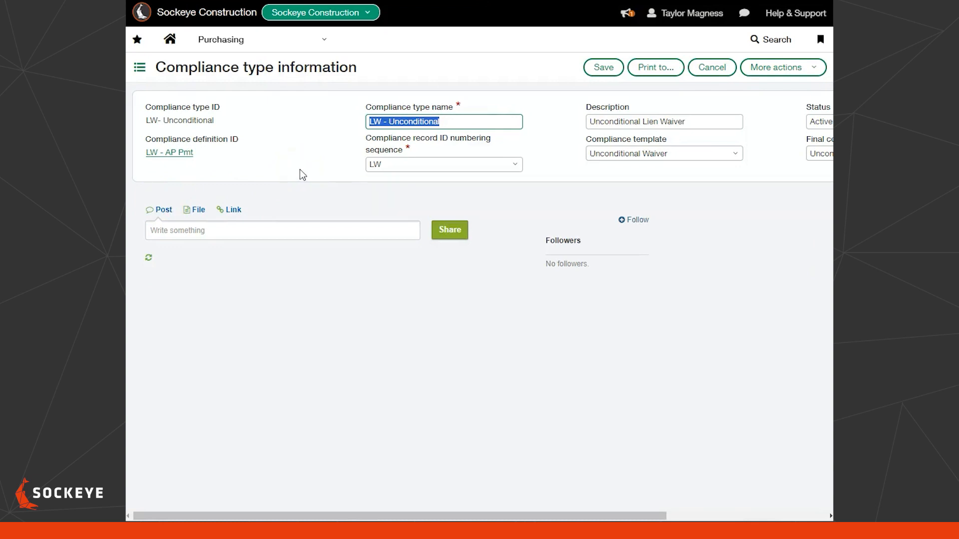
{"action": "scroll", "coordinate": [300, 170], "scroll_direction": "right", "scroll_amount": 3}
{"action": "scroll", "coordinate": [299, 170], "scroll_direction": "left", "scroll_amount": 3}
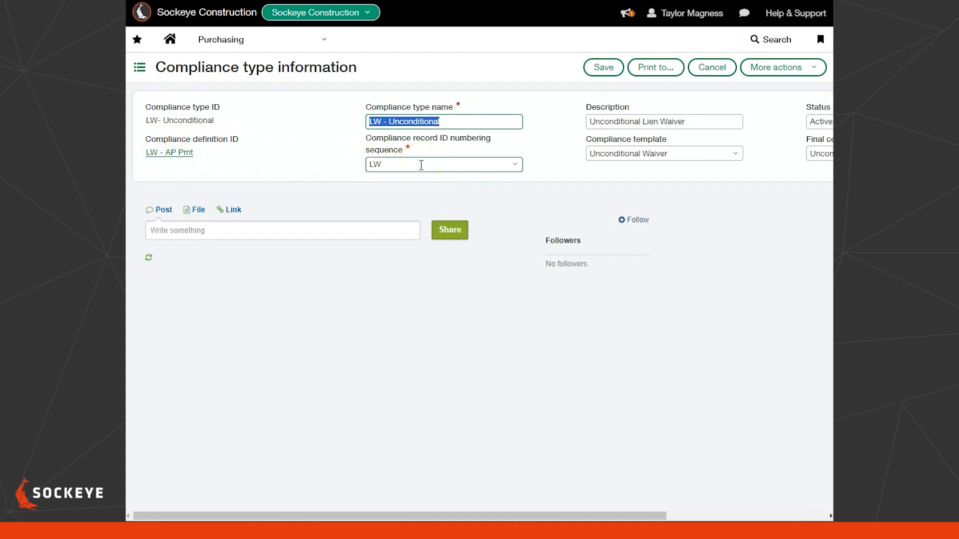
{"action": "scroll", "coordinate": [421, 165], "scroll_direction": "right", "scroll_amount": 3}
{"action": "scroll", "coordinate": [421, 166], "scroll_direction": "right", "scroll_amount": 2}
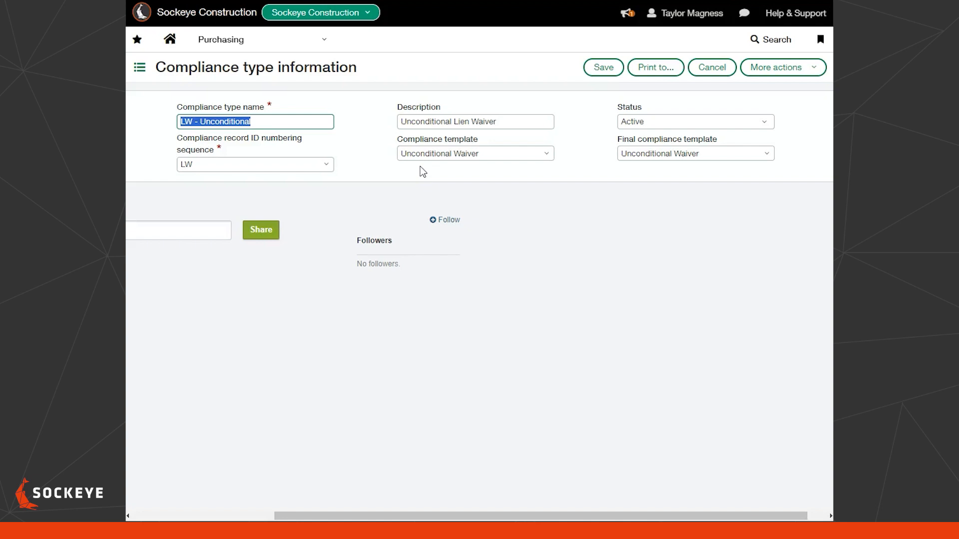
{"action": "scroll", "coordinate": [421, 166], "scroll_direction": "left", "scroll_amount": 5}
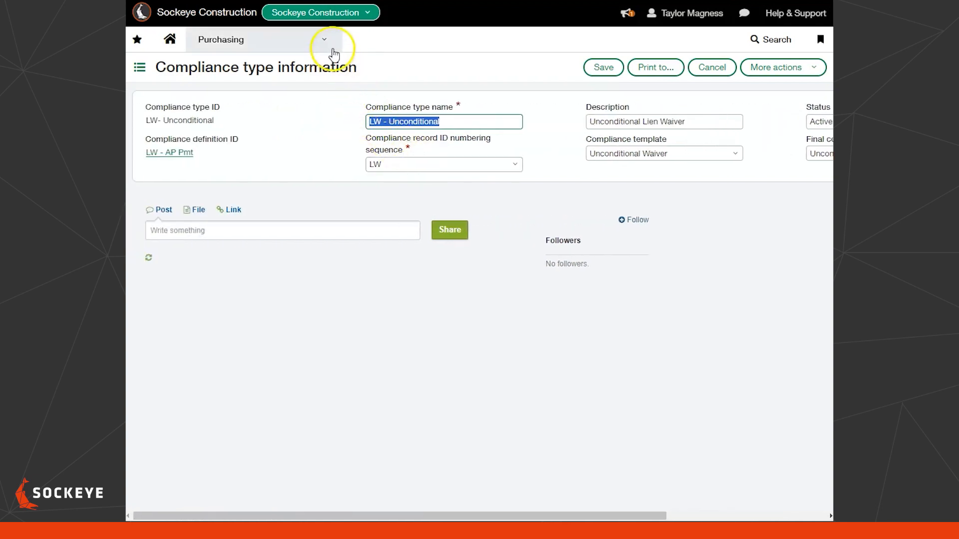
Open the Purchasing compliance records list and briefly view the subcontract linked to lien waiver record LW-0001.
{"action": "left_click", "coordinate": [331, 48]}
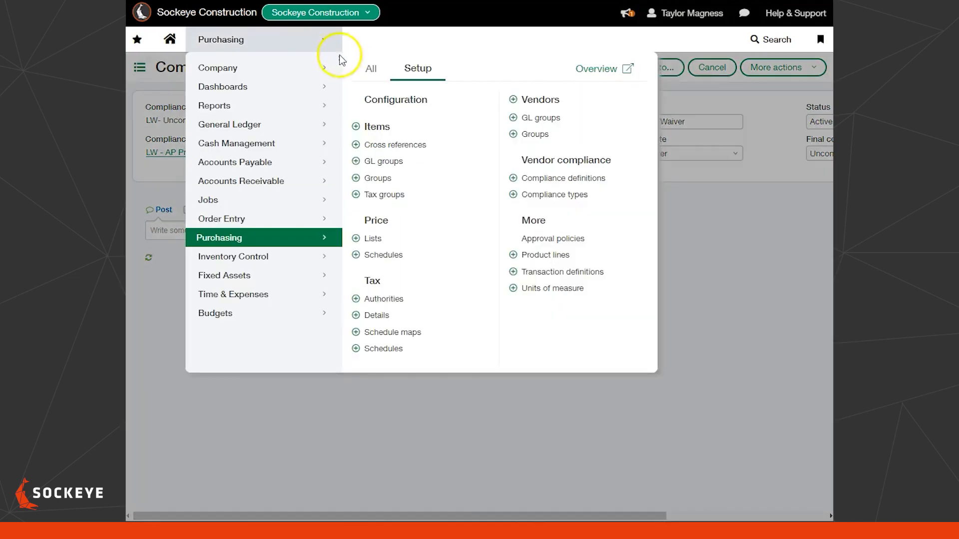
{"action": "left_click", "coordinate": [370, 69]}
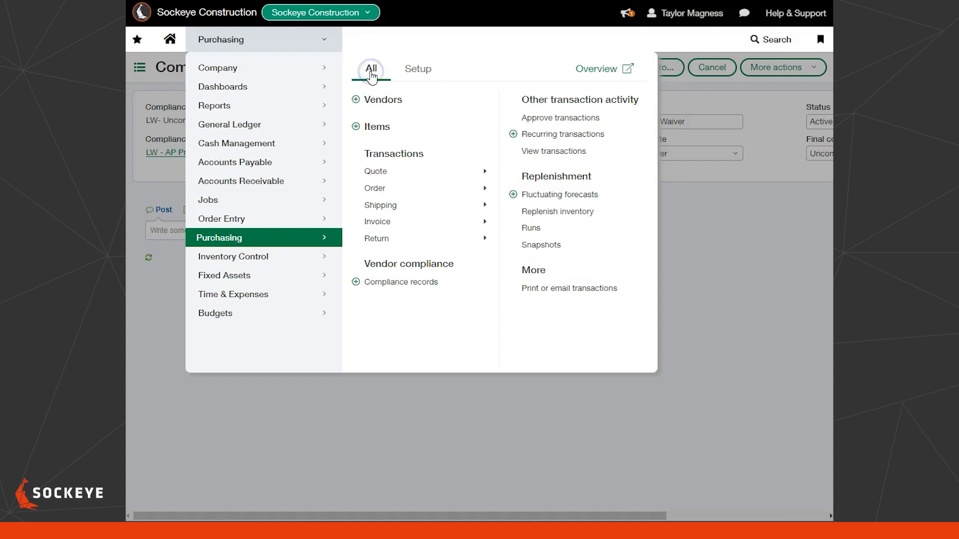
{"action": "left_click", "coordinate": [394, 284]}
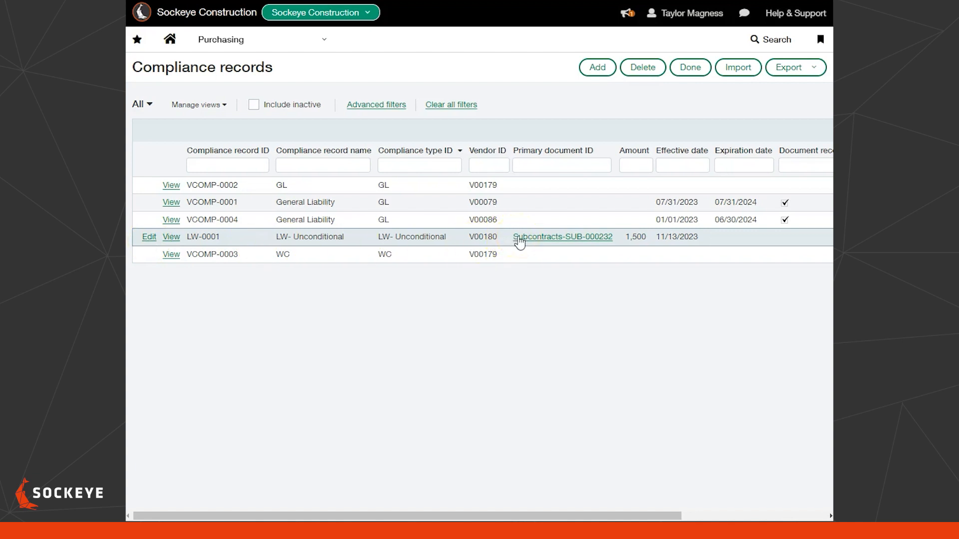
{"action": "left_click", "coordinate": [519, 239]}
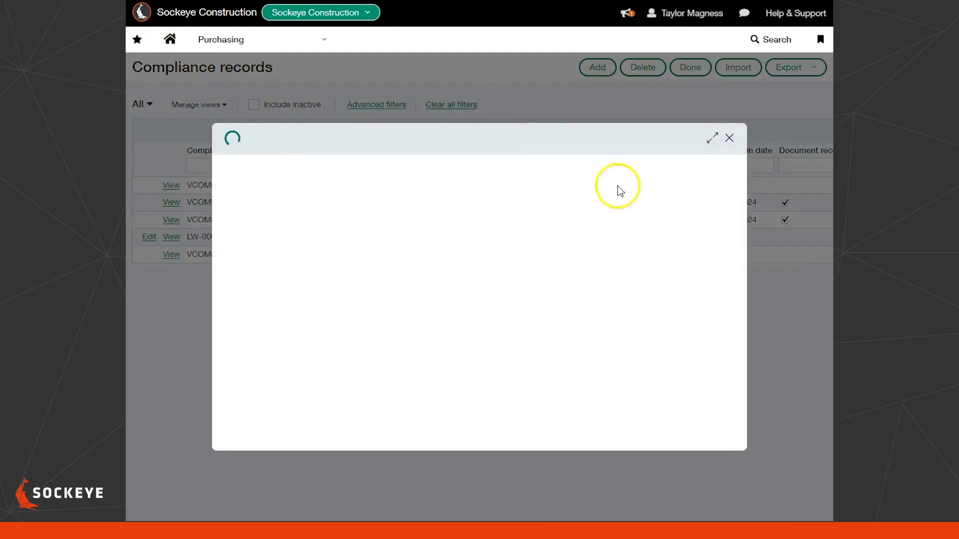
{"action": "left_click", "coordinate": [731, 136]}
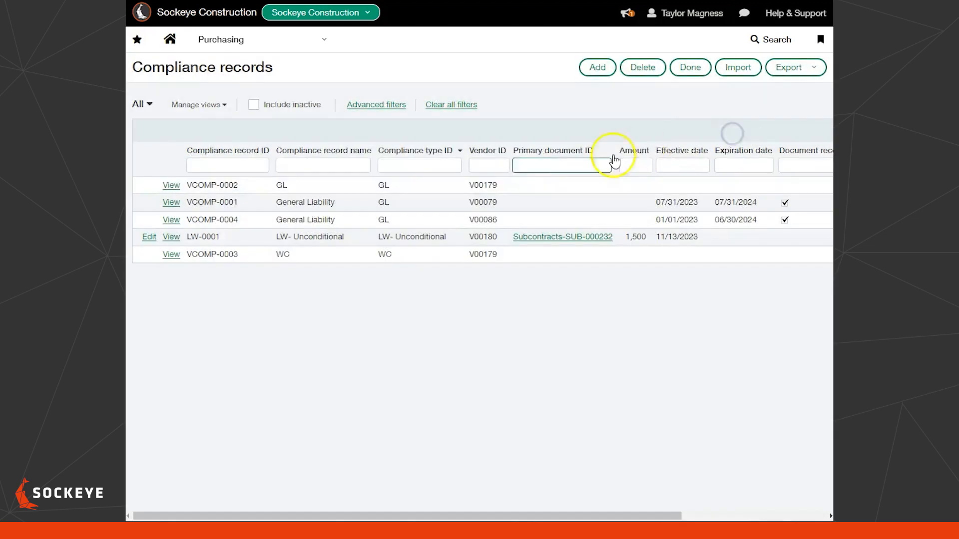
Open lien waiver record LW-0001 for editing and examine its document received, received by and received date fields.
{"action": "left_click", "coordinate": [150, 237]}
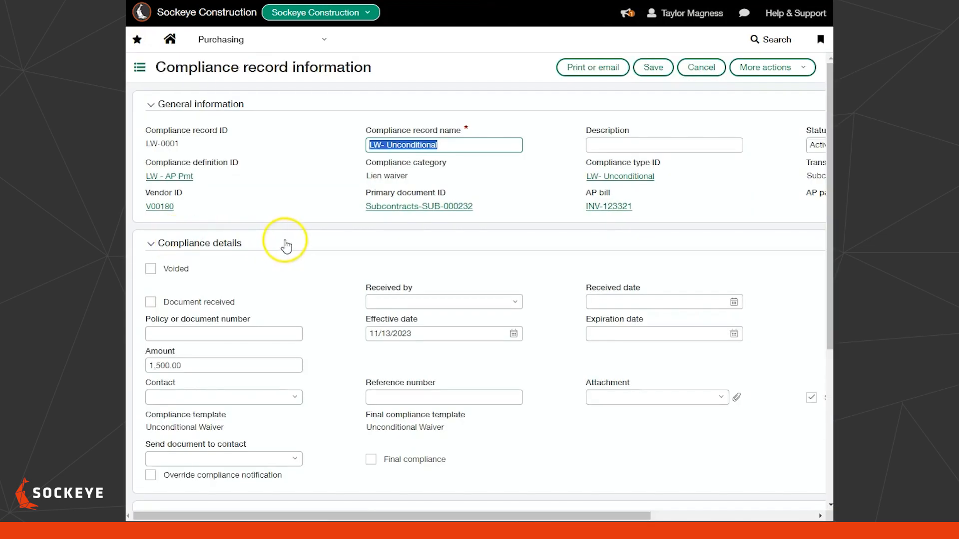
{"action": "scroll", "coordinate": [283, 245], "scroll_direction": "down", "scroll_amount": 1}
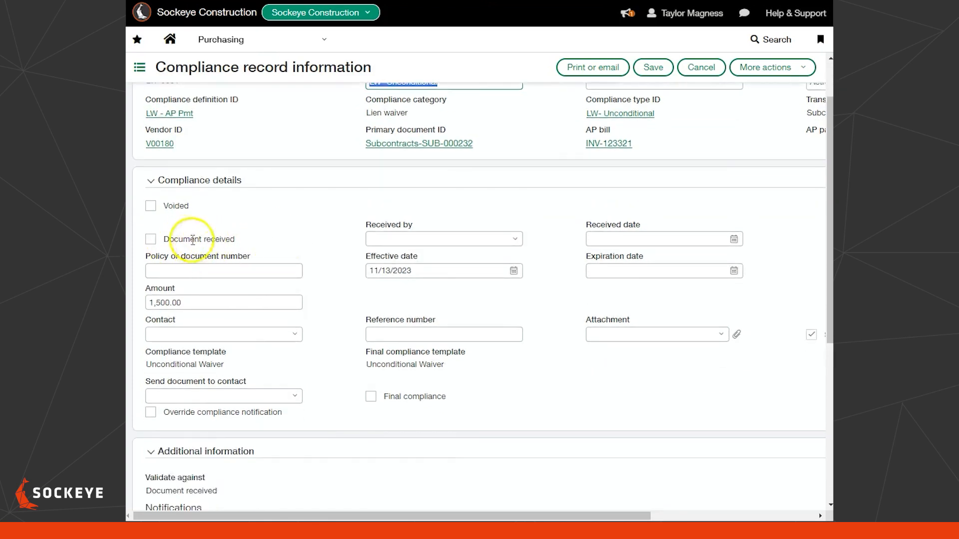
{"action": "left_click", "coordinate": [404, 241]}
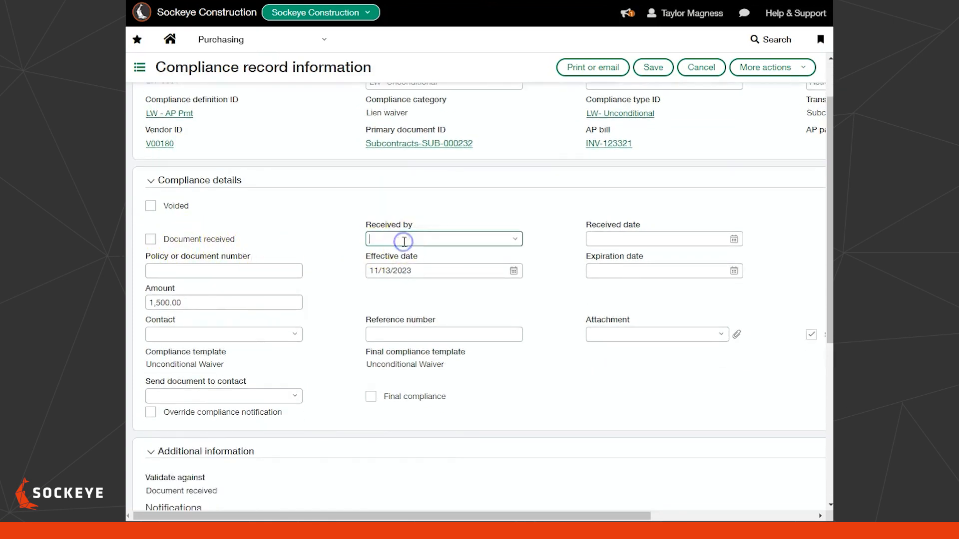
{"action": "left_click", "coordinate": [615, 242]}
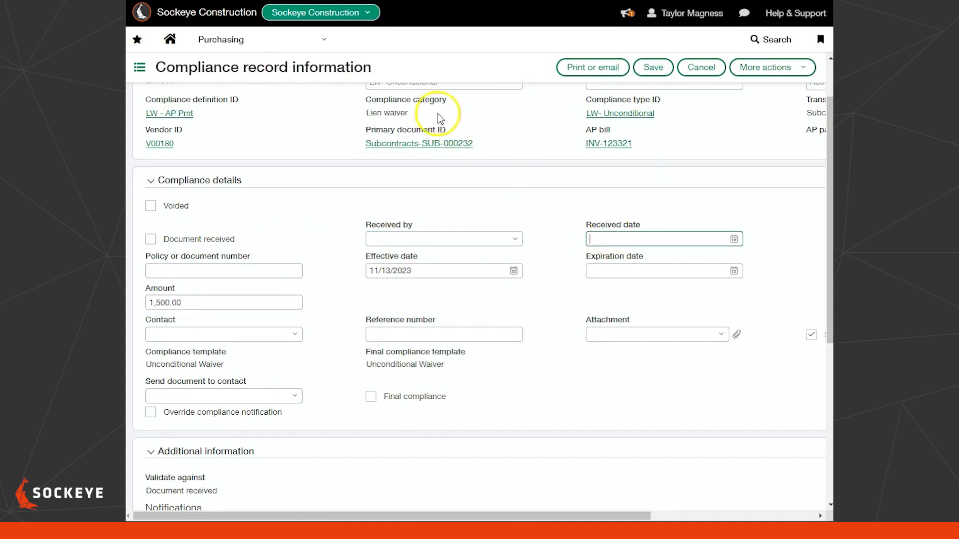
Open the Pay bills page in Accounts Payable.
{"action": "left_click", "coordinate": [337, 47]}
{"action": "left_click", "coordinate": [264, 167]}
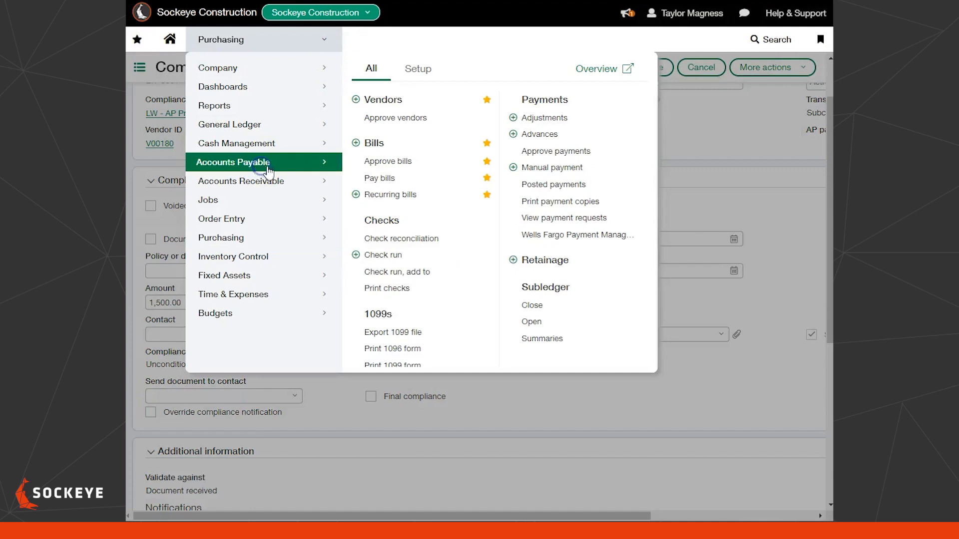
{"action": "left_click", "coordinate": [372, 182]}
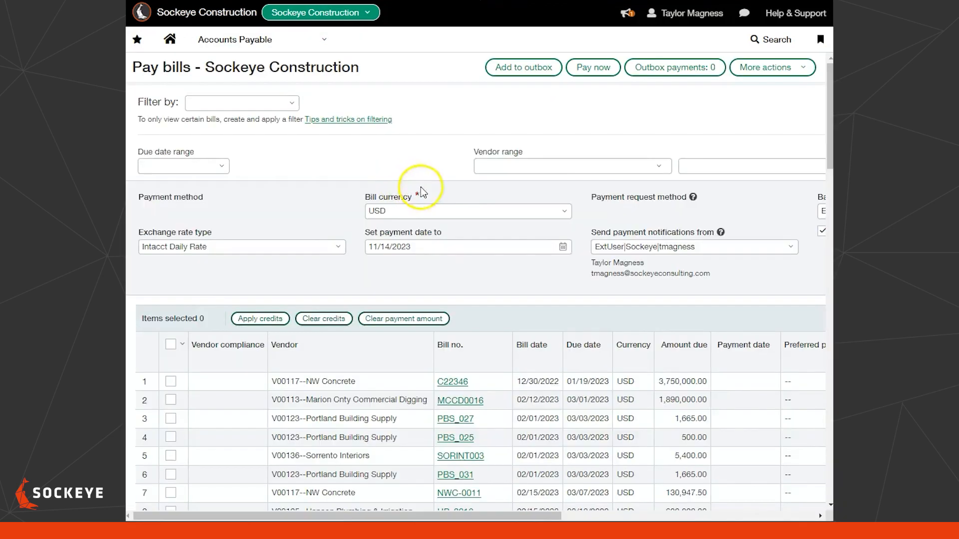
Filter the payable bills to the vendor range Sample Sub #1 and bring the matching bill into view.
{"action": "left_click", "coordinate": [567, 164]}
{"action": "type", "text": "18"}
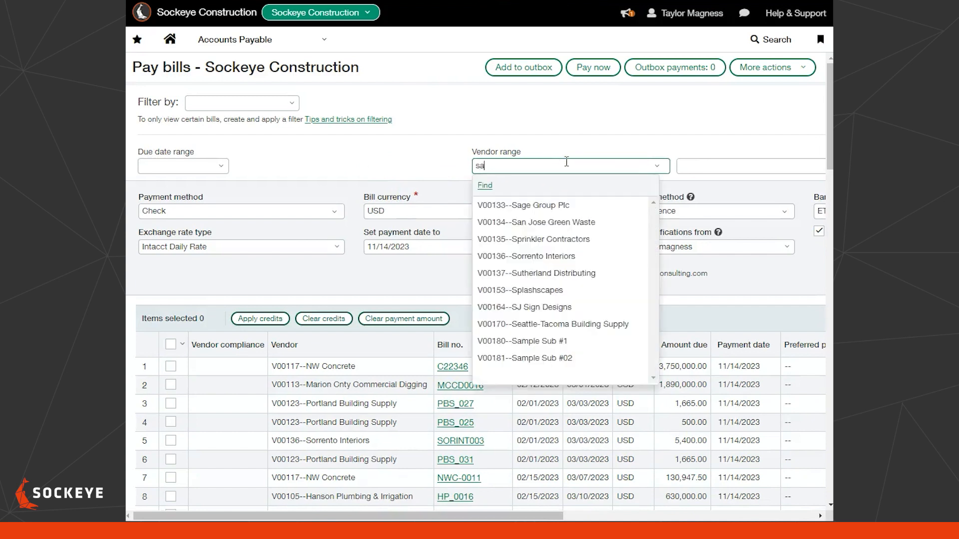
{"action": "key", "text": "Down"}
{"action": "key", "text": "Down"}
{"action": "key", "text": "Down"}
{"action": "key", "text": "Return"}
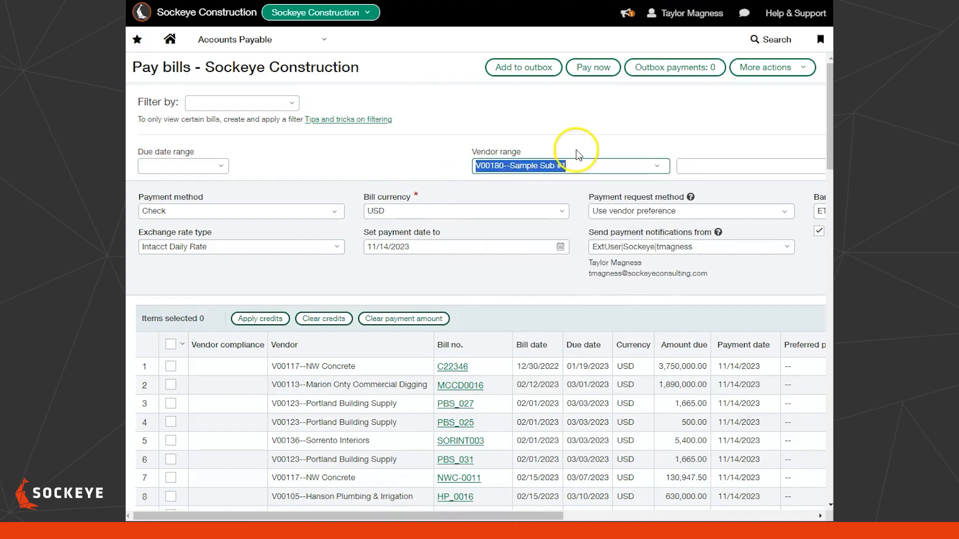
{"action": "scroll", "coordinate": [574, 152], "scroll_direction": "right", "scroll_amount": 10}
{"action": "left_click", "coordinate": [760, 104]}
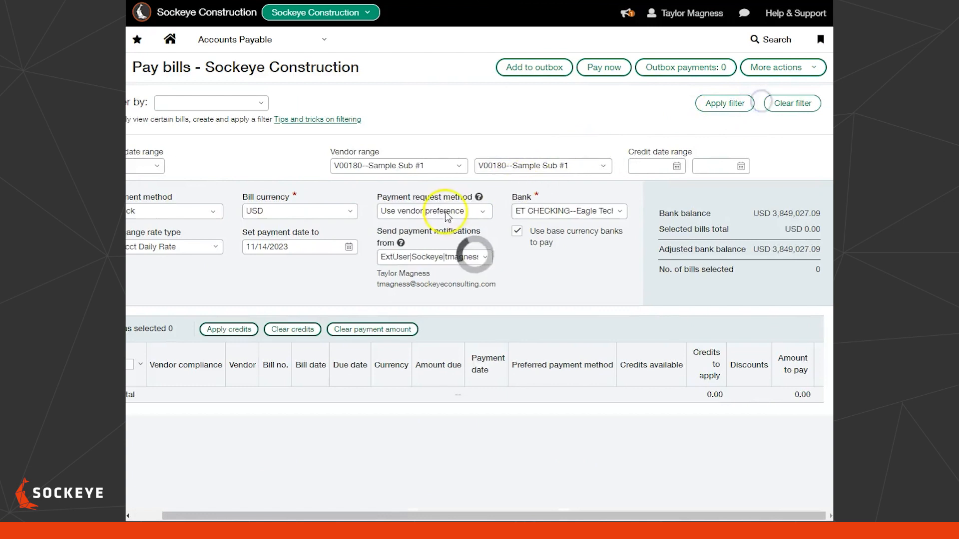
{"action": "scroll", "coordinate": [274, 381], "scroll_direction": "left", "scroll_amount": 2}
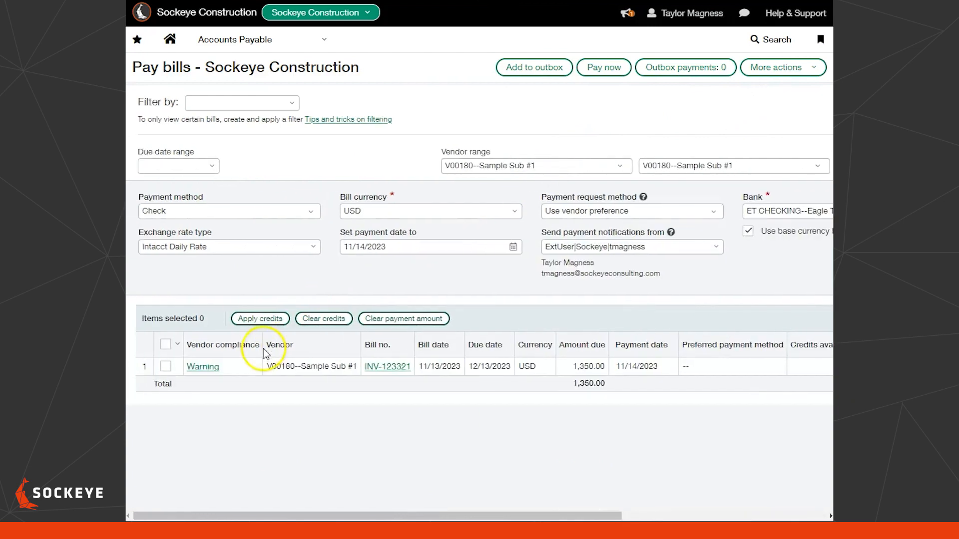
Open the compliance records behind the Sample Sub #1 bill's vendor compliance warning and review their details.
{"action": "left_click", "coordinate": [205, 367]}
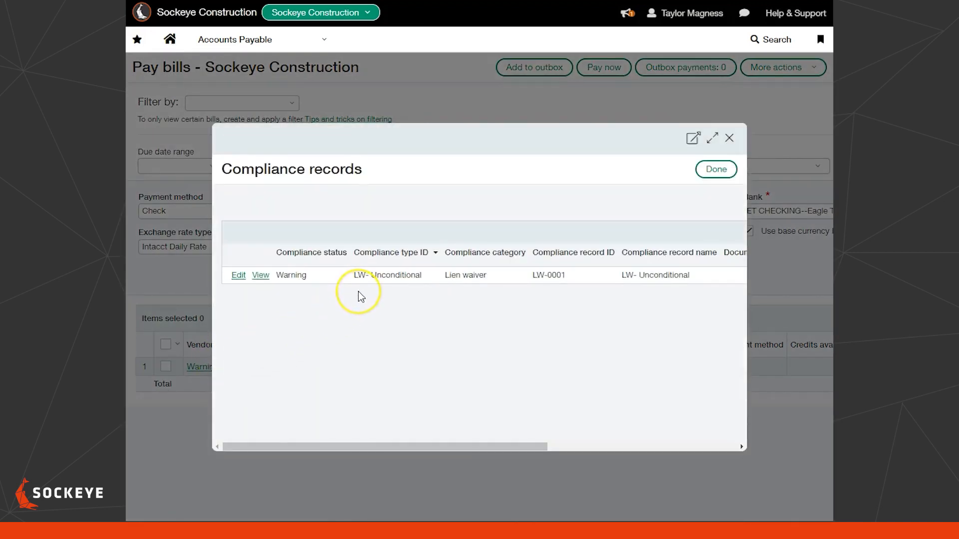
{"action": "scroll", "coordinate": [358, 292], "scroll_direction": "right", "scroll_amount": 5}
{"action": "scroll", "coordinate": [358, 292], "scroll_direction": "left", "scroll_amount": 5}
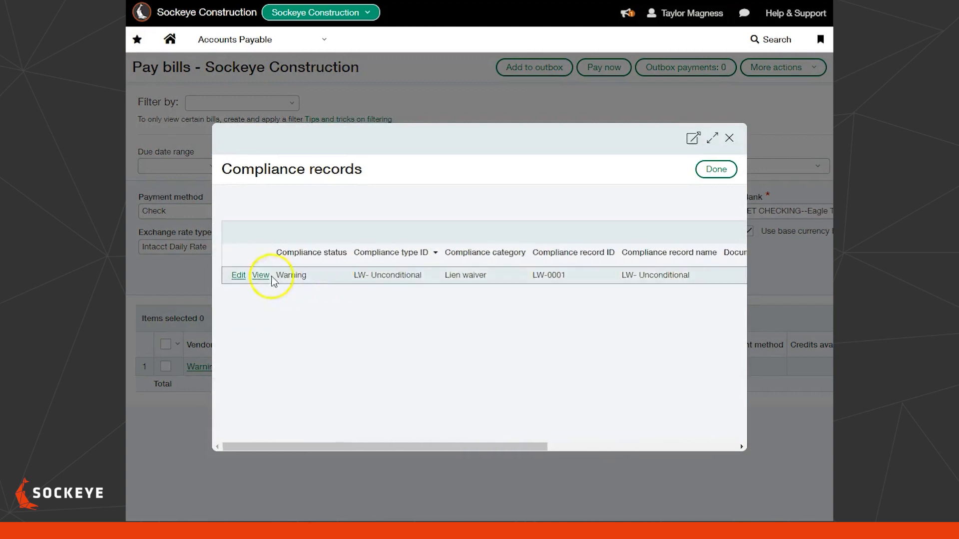
Mark the document as received on lien waiver record LW-0001, save the record and close the compliance records list.
{"action": "left_click", "coordinate": [238, 275]}
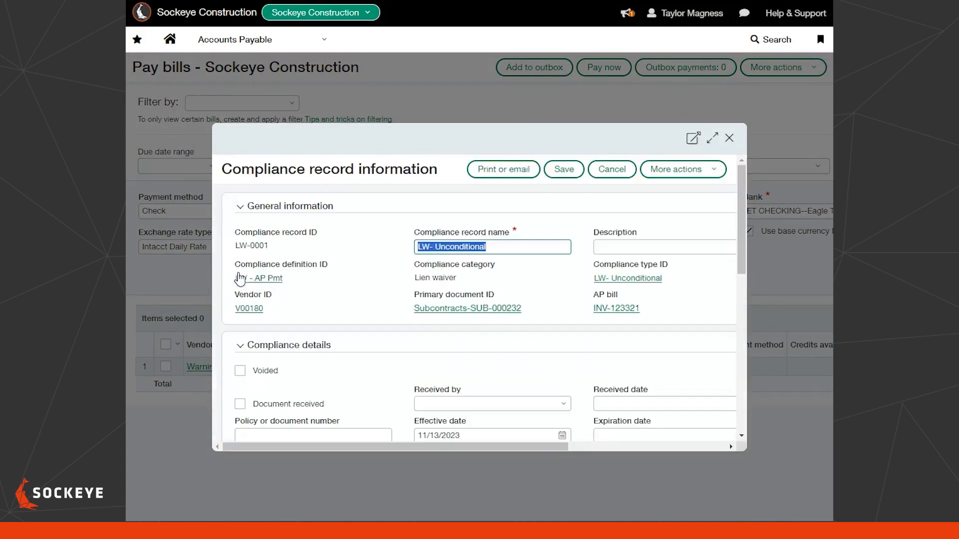
{"action": "scroll", "coordinate": [325, 300], "scroll_direction": "down", "scroll_amount": 2}
{"action": "left_click", "coordinate": [243, 342]}
{"action": "left_click", "coordinate": [569, 169]}
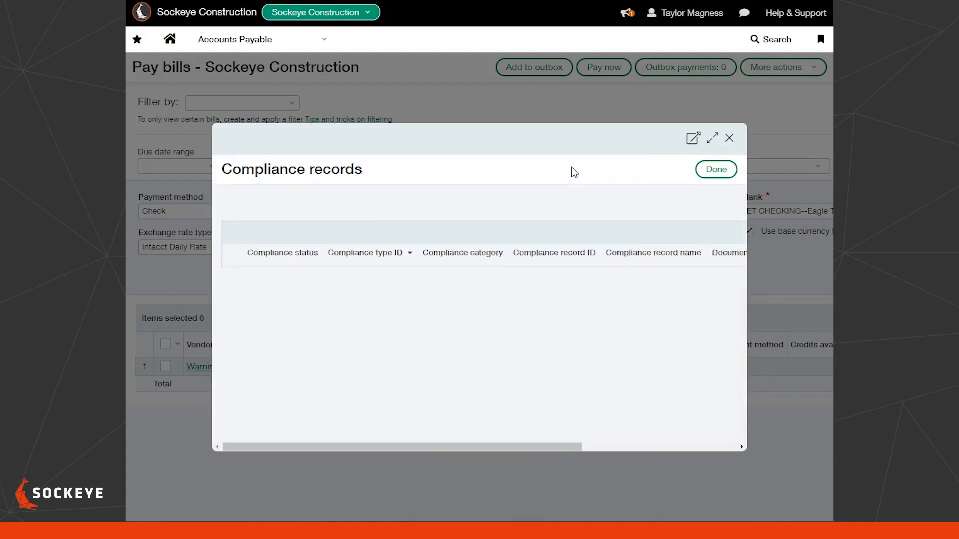
{"action": "left_click", "coordinate": [713, 170]}
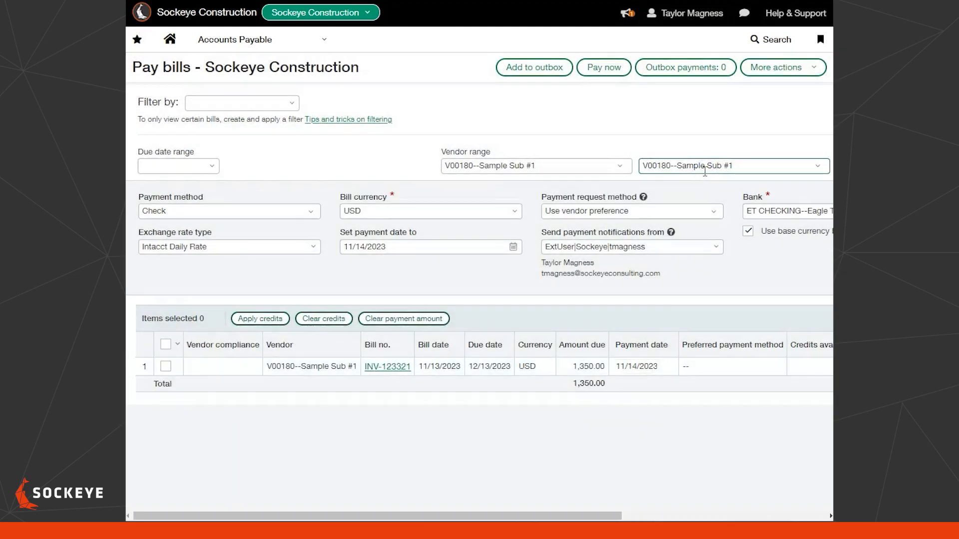